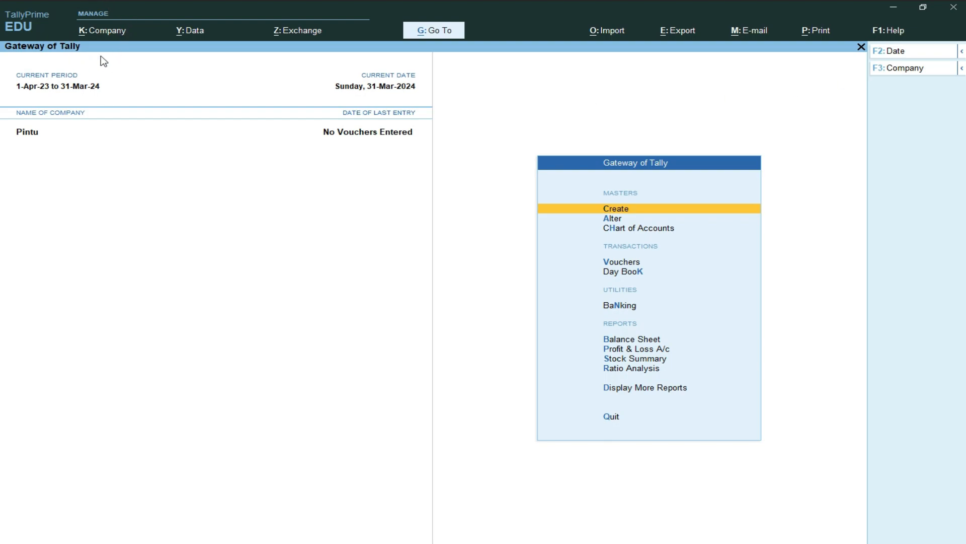
Open Security from Pintu's Company menu (Alt+K).
{"action": "key", "text": "alt"}
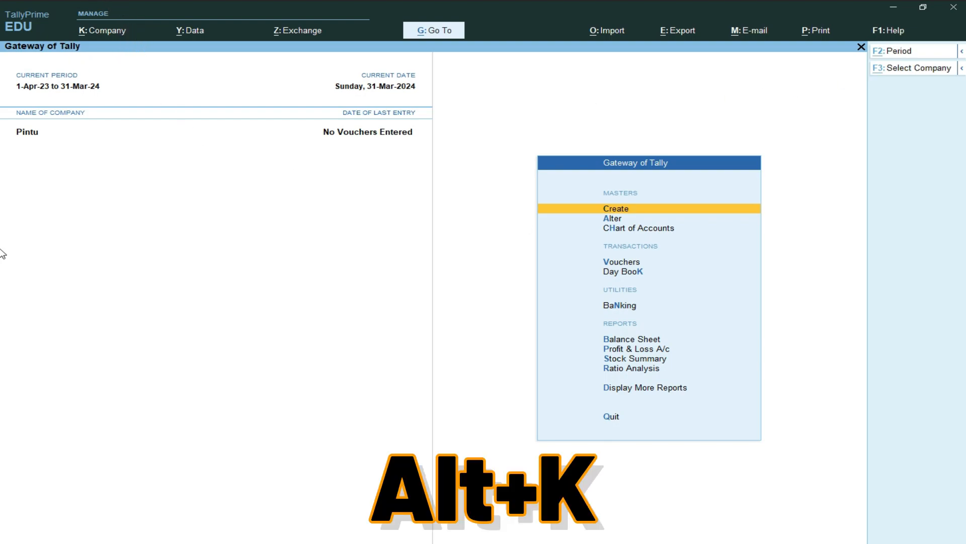
{"action": "key", "text": "alt+k"}
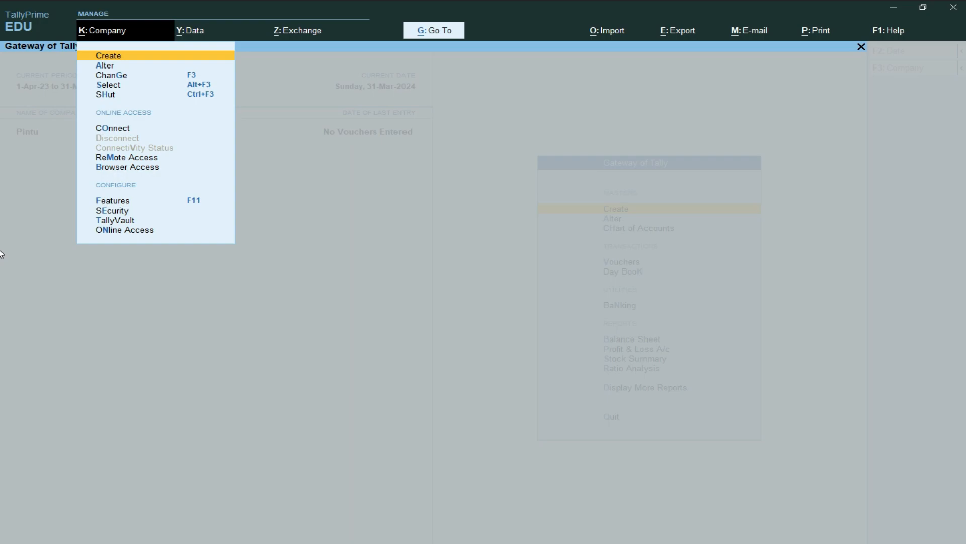
{"action": "key", "text": "Down"}
{"action": "key", "text": "Down"}
{"action": "key", "text": "Down"}
{"action": "key", "text": "Down"}
{"action": "key", "text": "Down"}
{"action": "key", "text": "Down"}
{"action": "key", "text": "Down"}
{"action": "key", "text": "Down"}
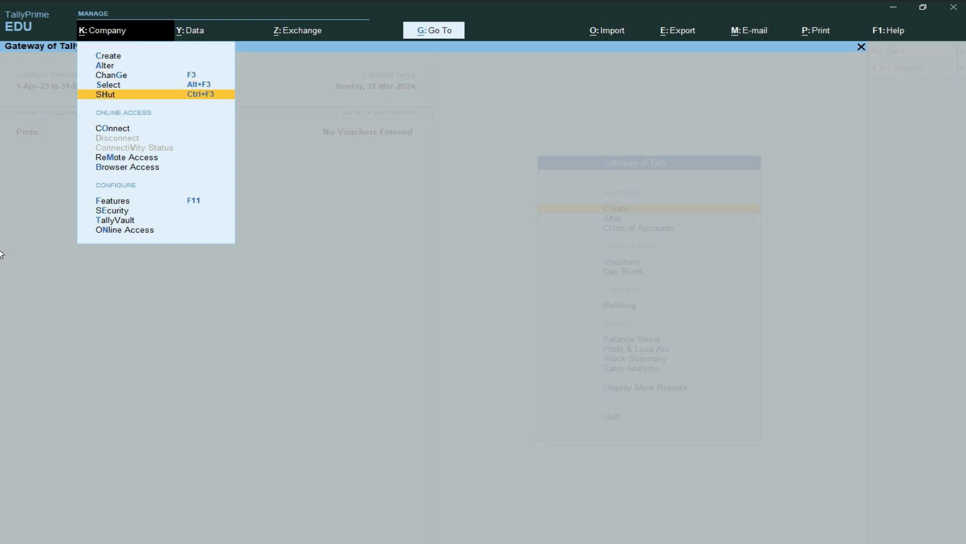
{"action": "key", "text": "Down"}
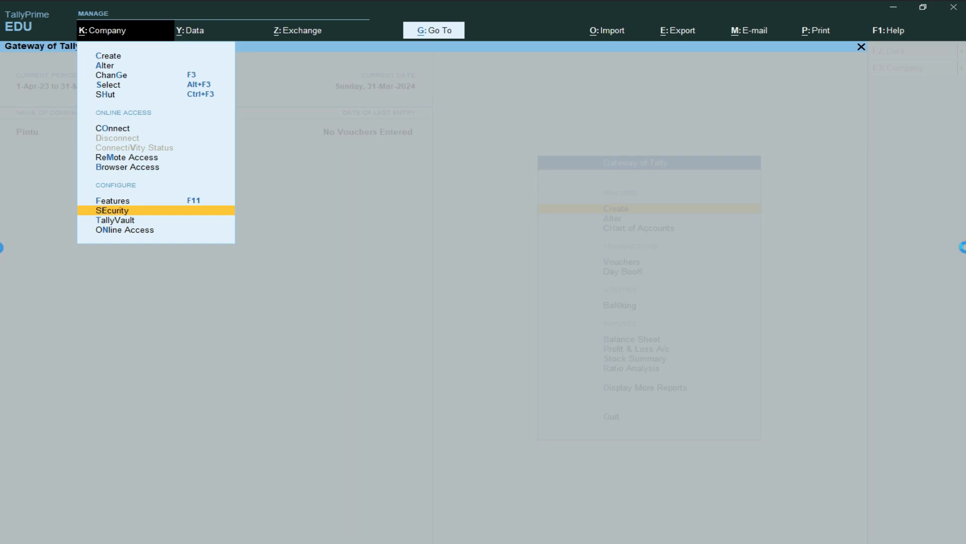
{"action": "key", "text": "Return"}
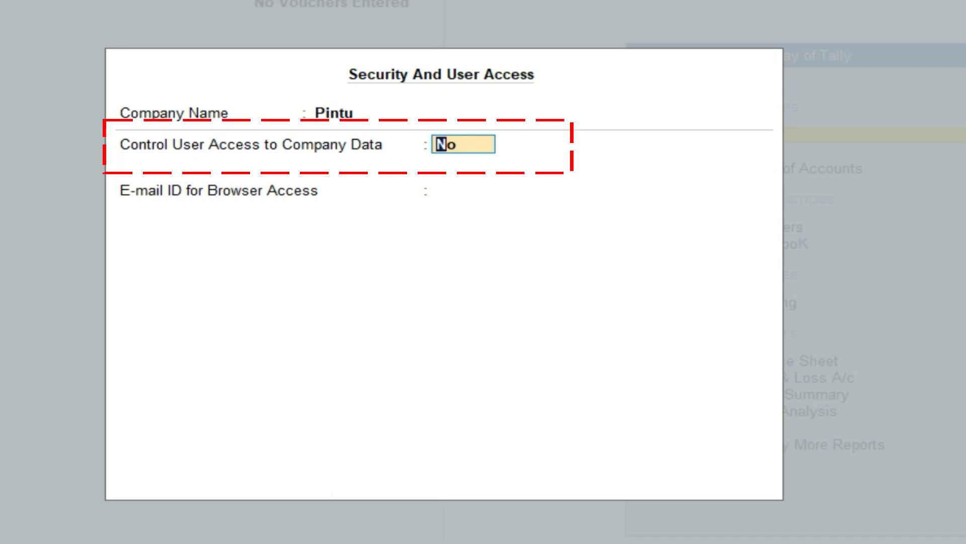
Set Control User Access to Company Data to Yes.
{"action": "type", "text": "yes"}
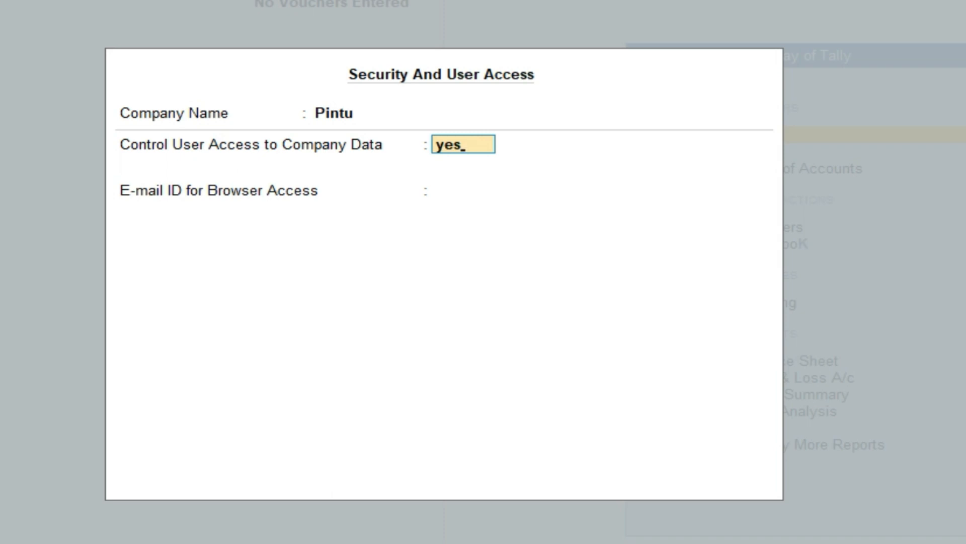
{"action": "key", "text": "Return"}
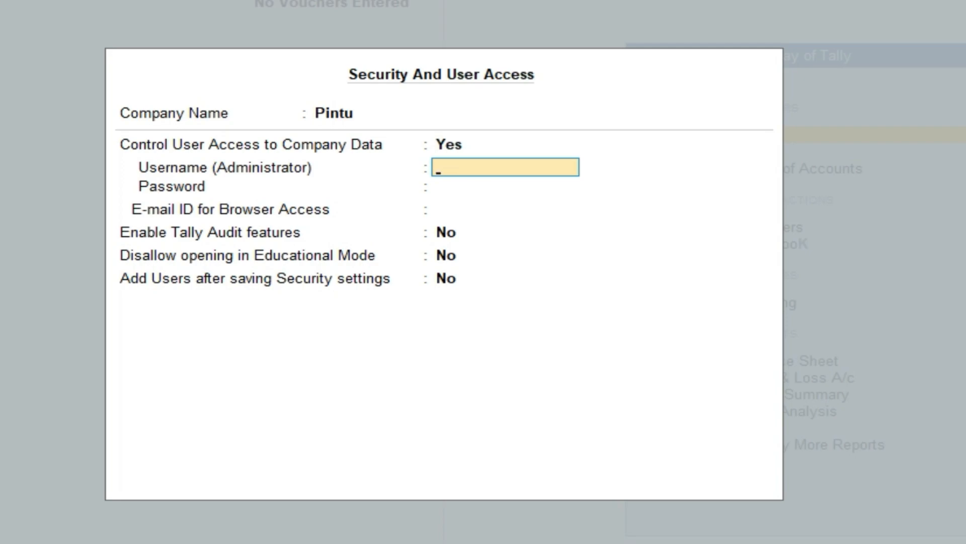
Enter the administrator username and a four-digit password, retype it to confirm, and dismiss the warning.
{"action": "type", "text": "pintu"}
{"action": "key", "text": "Return"}
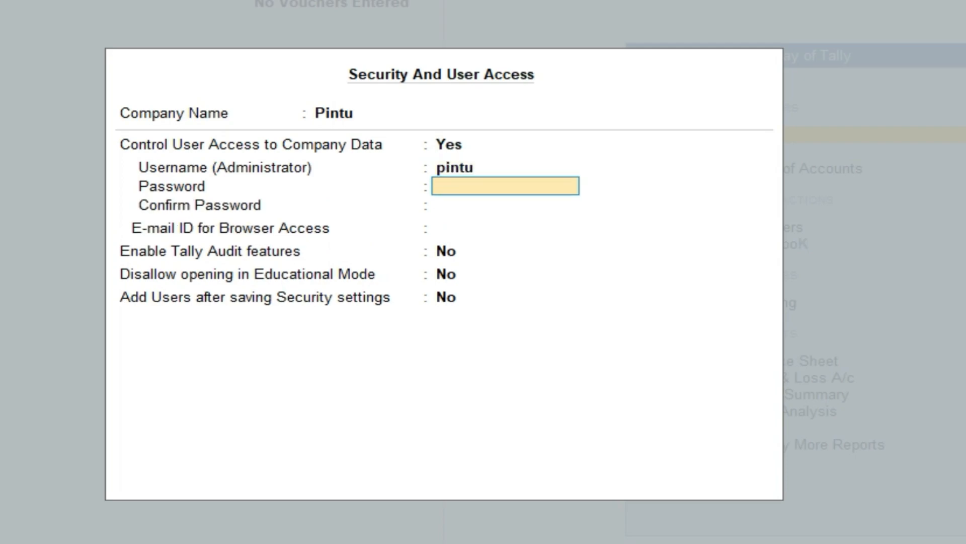
{"action": "type", "text": "1234"}
{"action": "key", "text": "Return"}
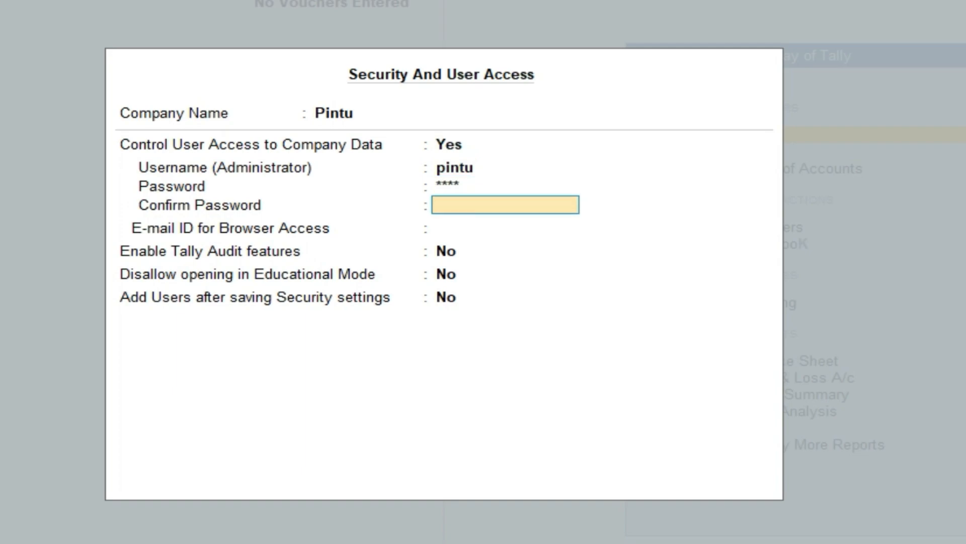
{"action": "type", "text": "1234"}
{"action": "key", "text": "Return"}
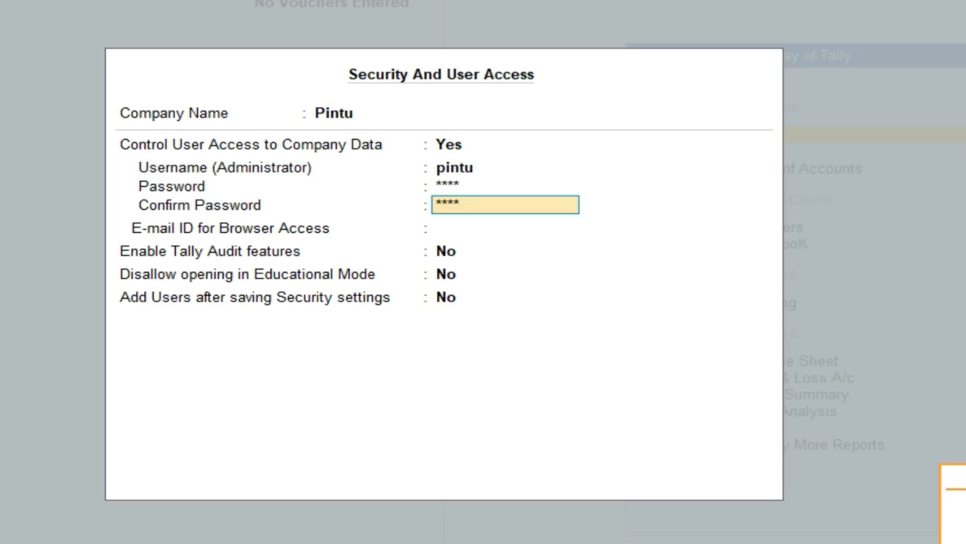
{"action": "key", "text": "Return"}
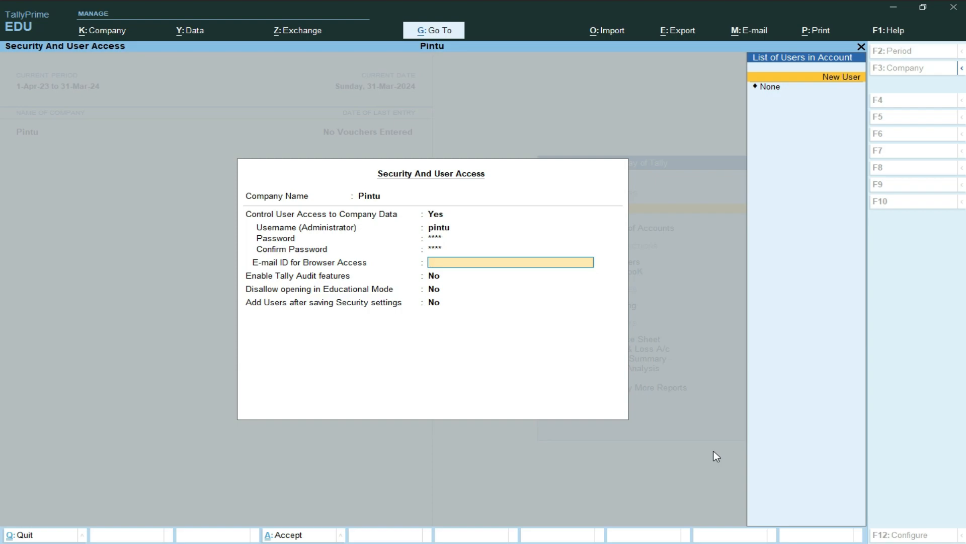
Save the security settings with None as browser-access e-mail, then quit TallyPrime.
{"action": "key", "text": "Down"}
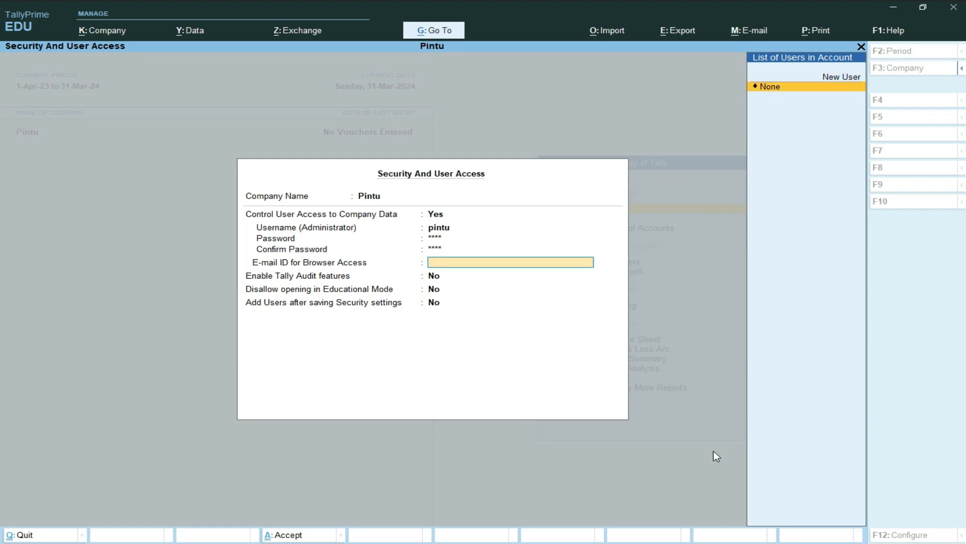
{"action": "key", "text": "Return"}
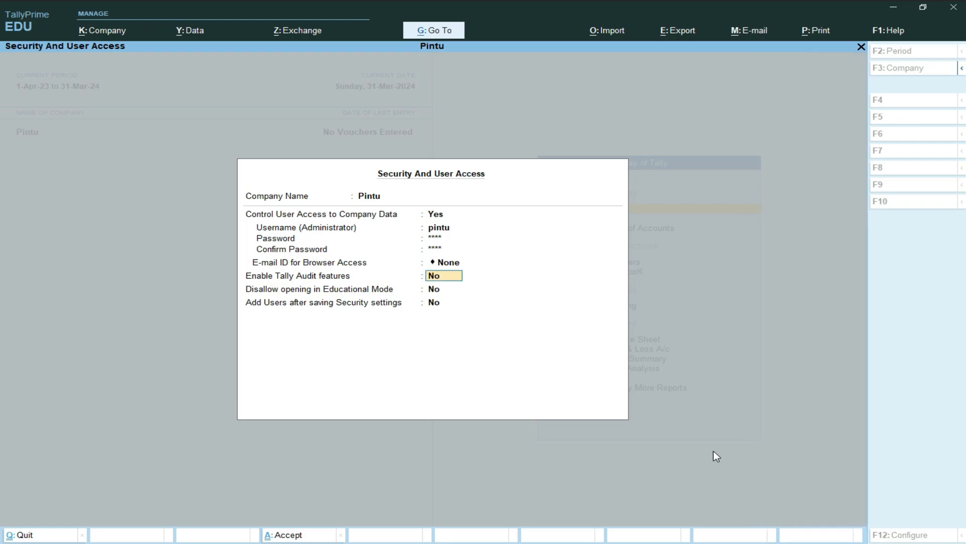
{"action": "key", "text": "Return"}
{"action": "key", "text": "Return"}
{"action": "key", "text": "Return"}
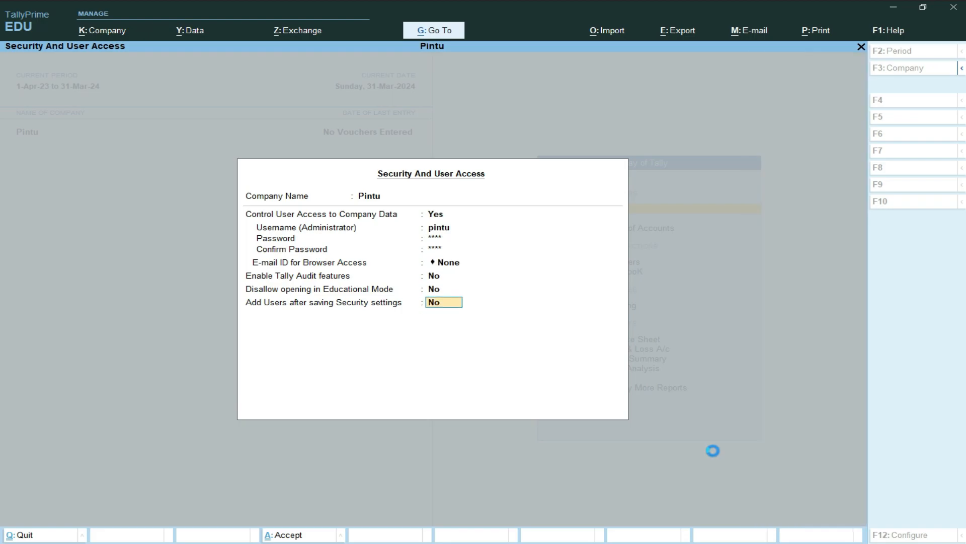
{"action": "key", "text": "Return"}
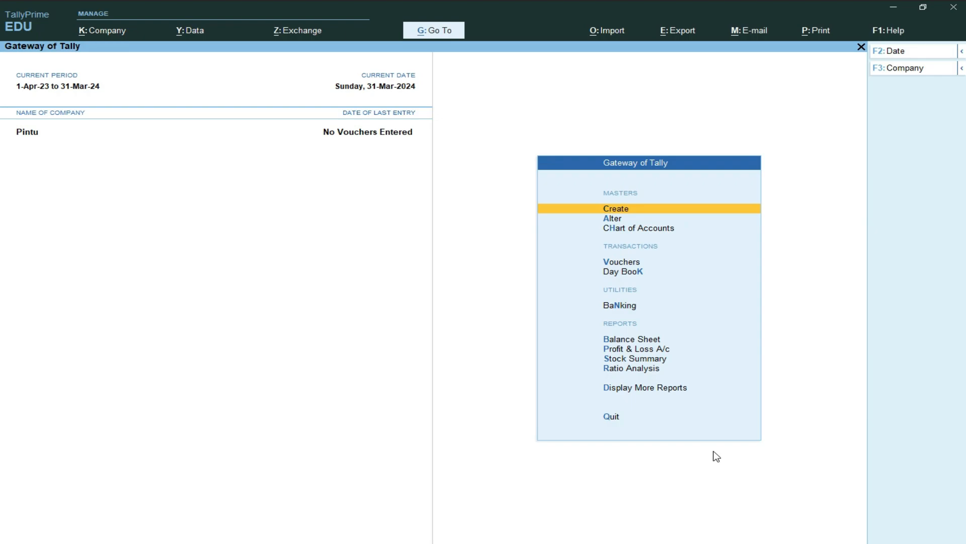
{"action": "key", "text": "Escape"}
{"action": "key", "text": "Return"}
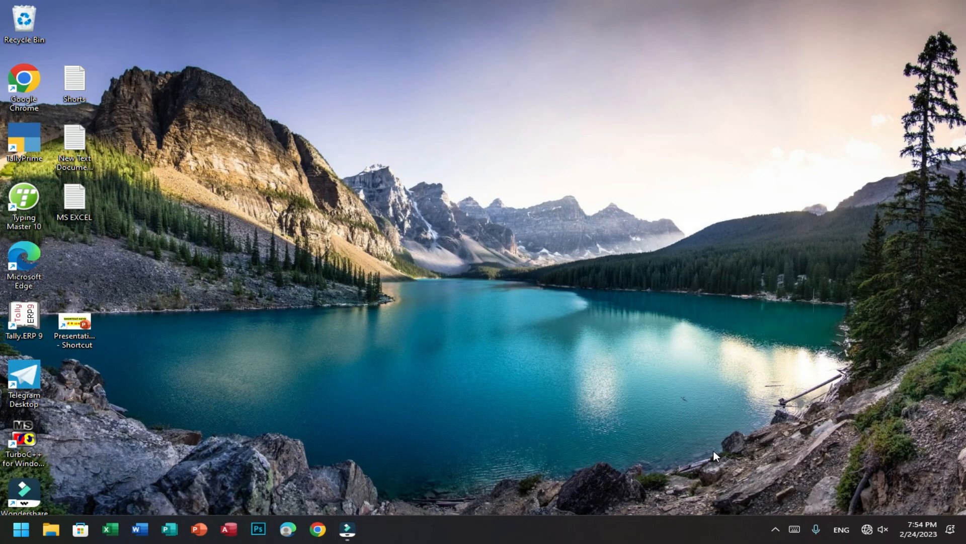
Relaunch TallyPrime from its desktop icon and continue in Educational Mode.
{"action": "double_click", "coordinate": [25, 141]}
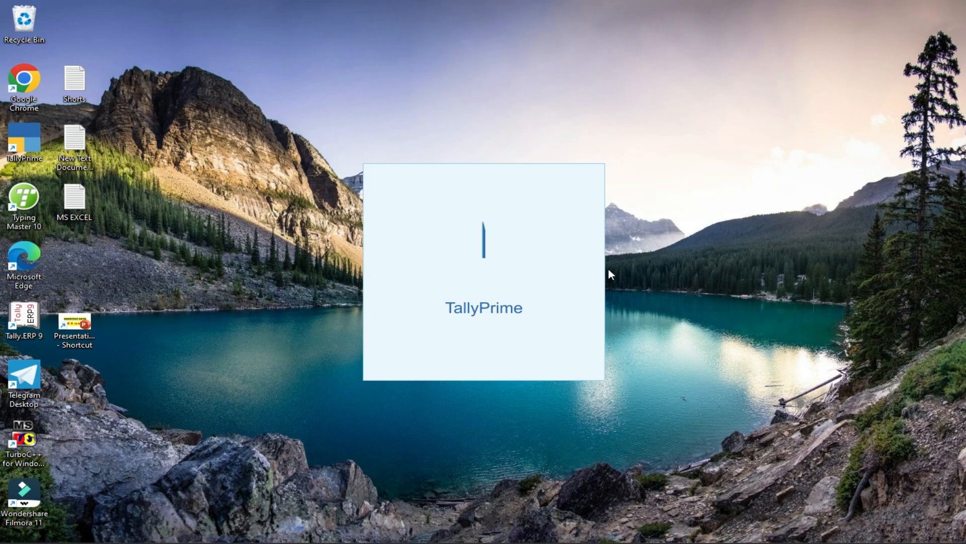
{"action": "key", "text": "t"}
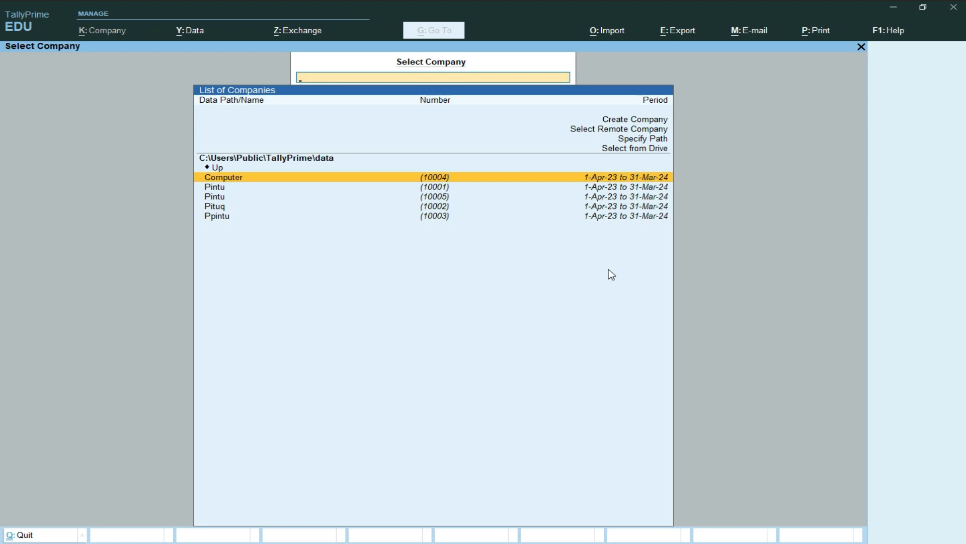
Select Pintu (10001) and log in with the administrator username and password.
{"action": "key", "text": "Down"}
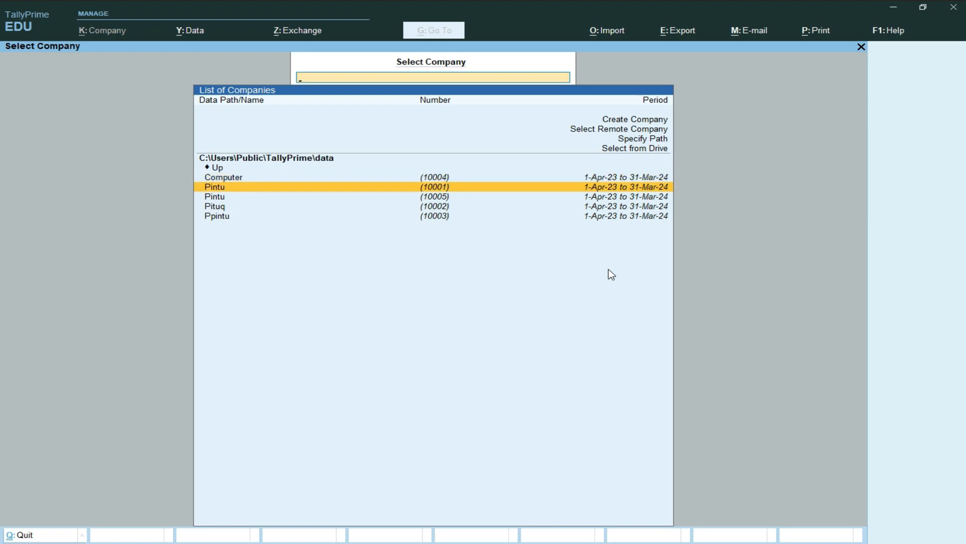
{"action": "key", "text": "Return"}
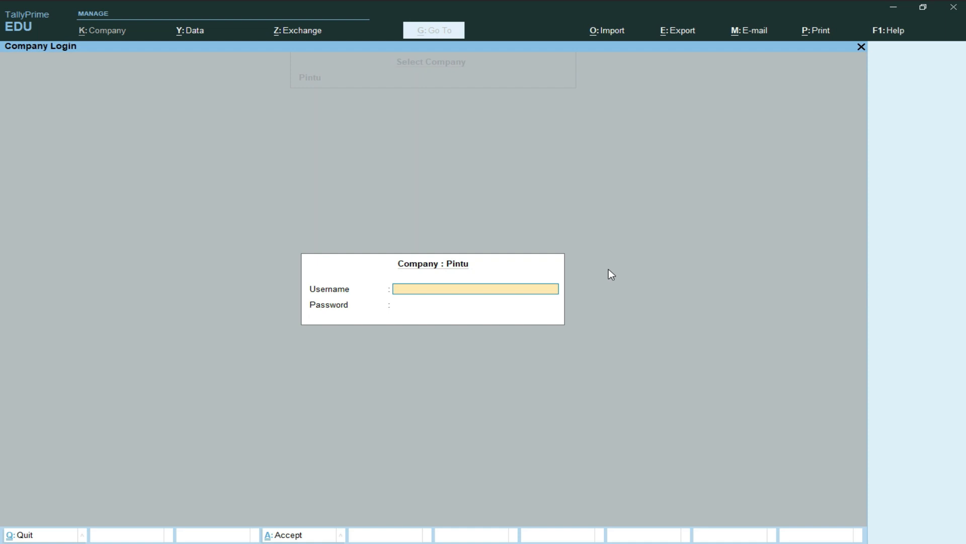
{"action": "type", "text": "pintu"}
{"action": "key", "text": "Return"}
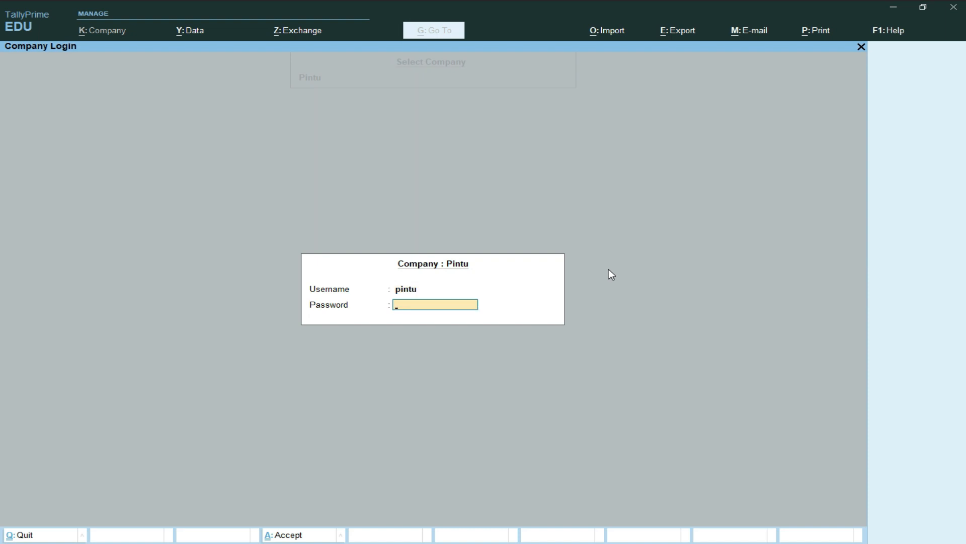
{"action": "key", "text": "Return"}
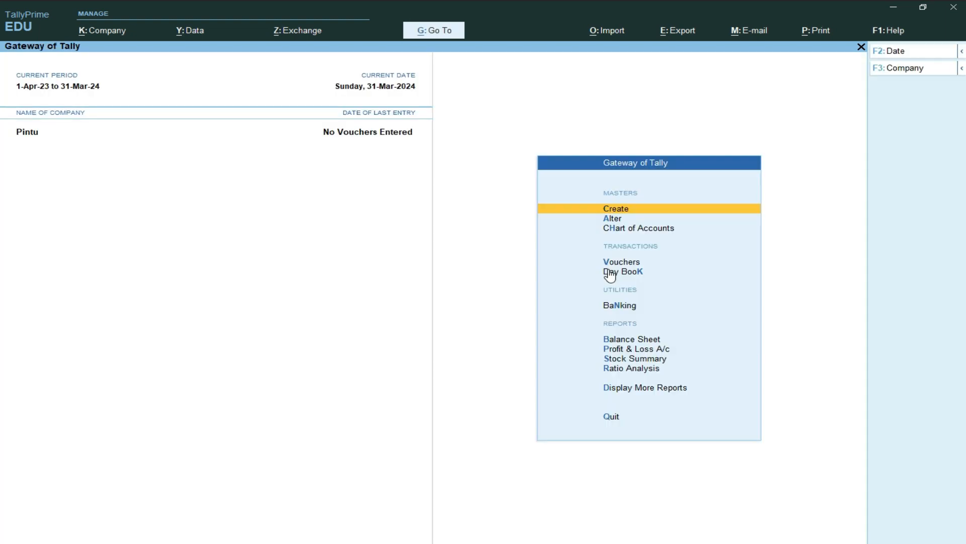